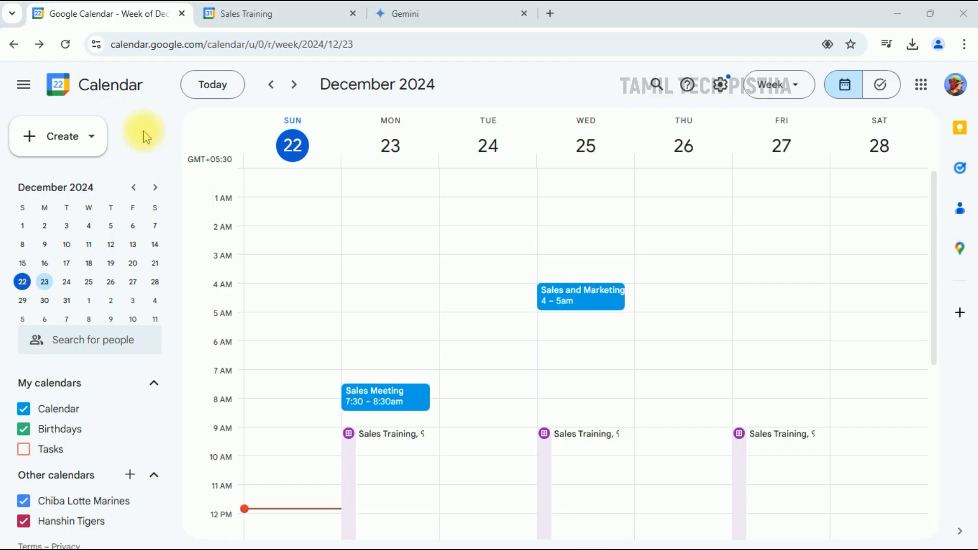
Create an appointment schedule titled "Sales Training" with an appointment duration of 2 hours
click(90, 136)
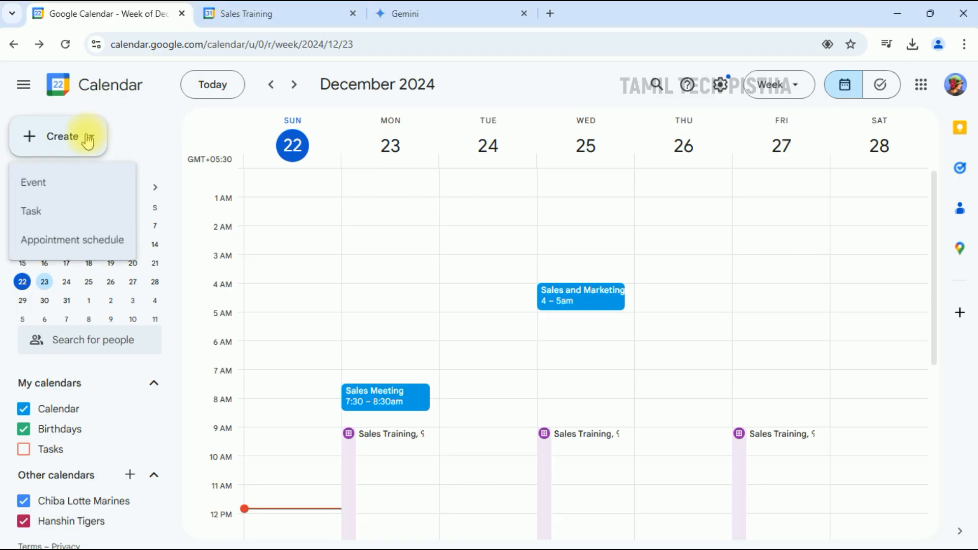
key(n)
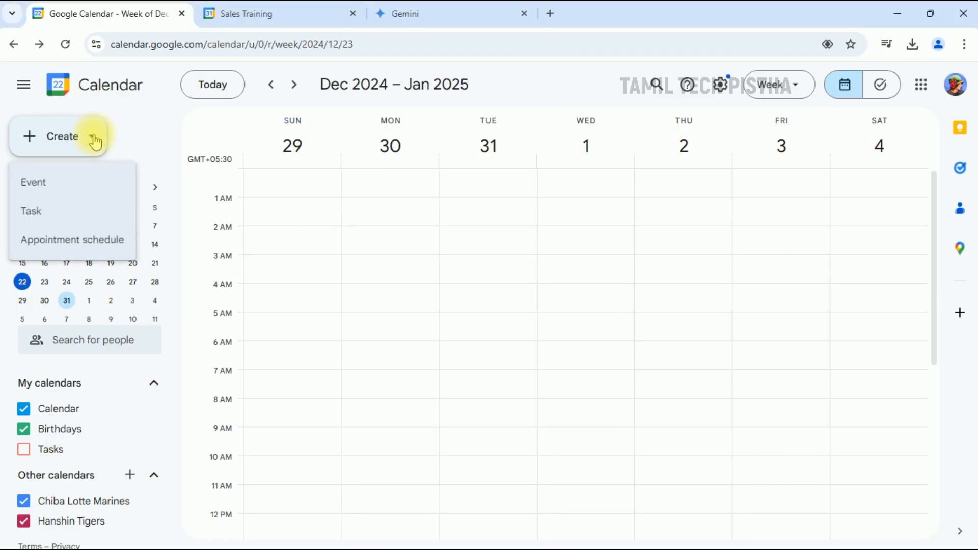
click(69, 249)
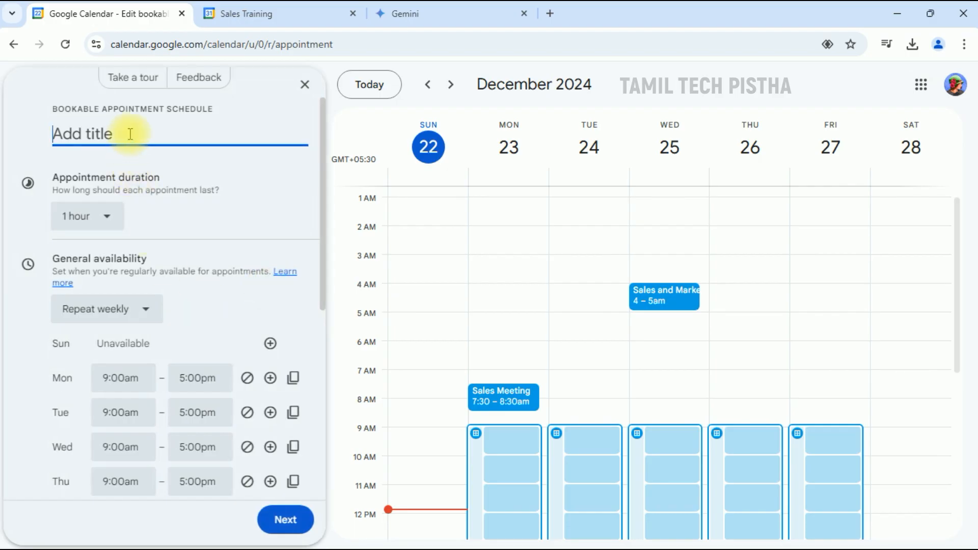
text(Sales Training)
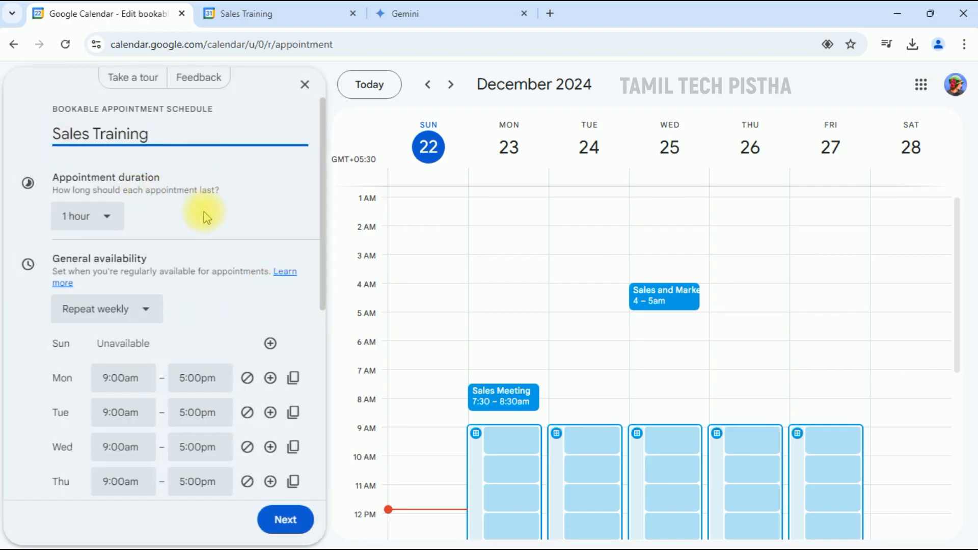
click(108, 217)
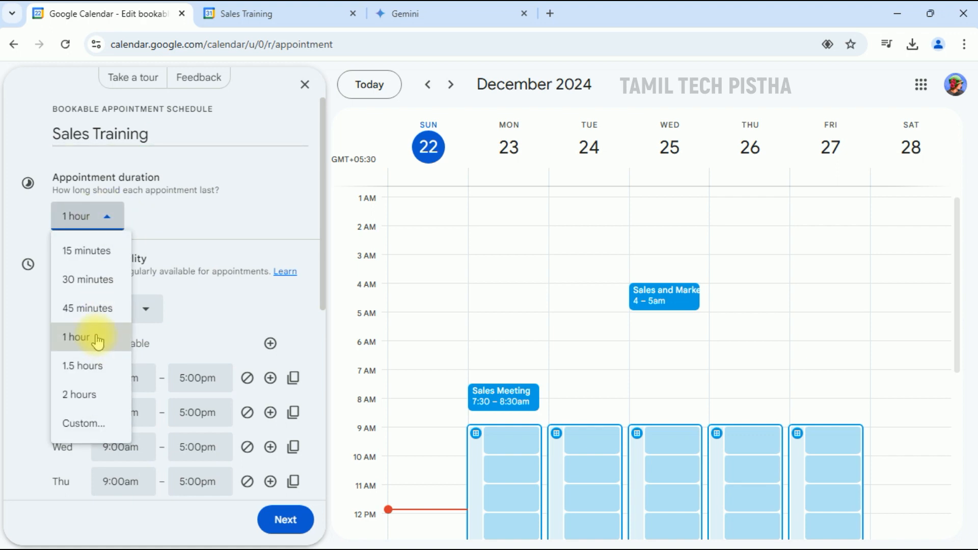
click(95, 402)
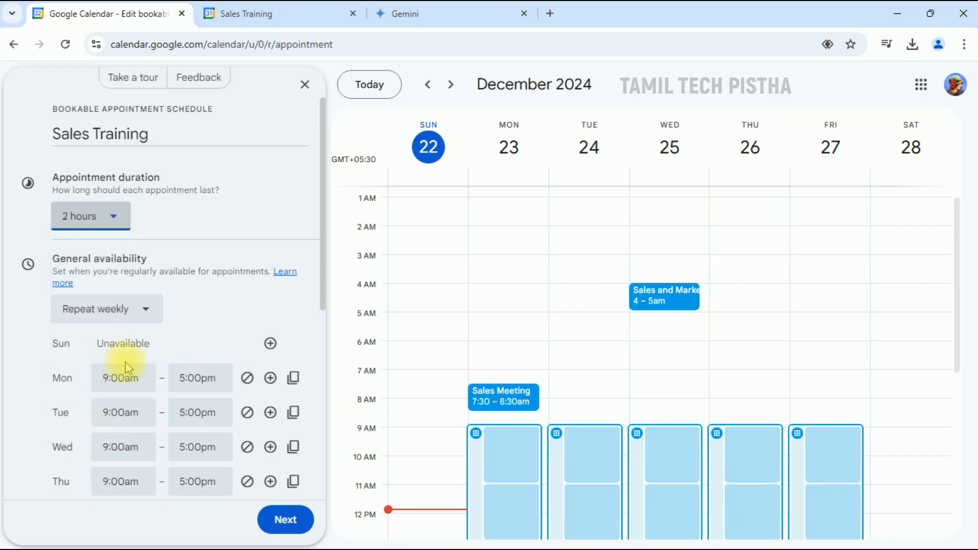
Set a custom recurrence of every 3 weeks, starting Dec 23, 2024 and ending Apr 30, 2025
click(143, 313)
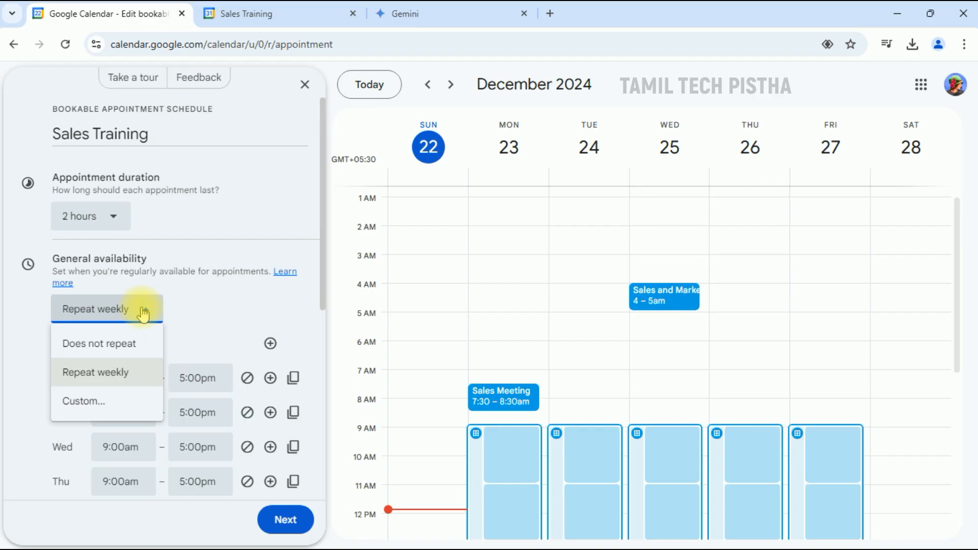
click(91, 406)
click(492, 216)
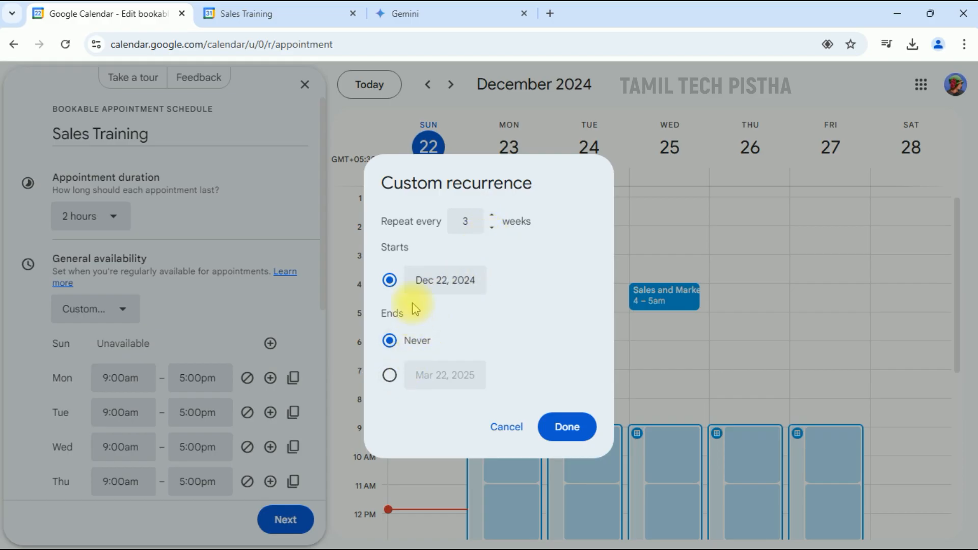
click(461, 280)
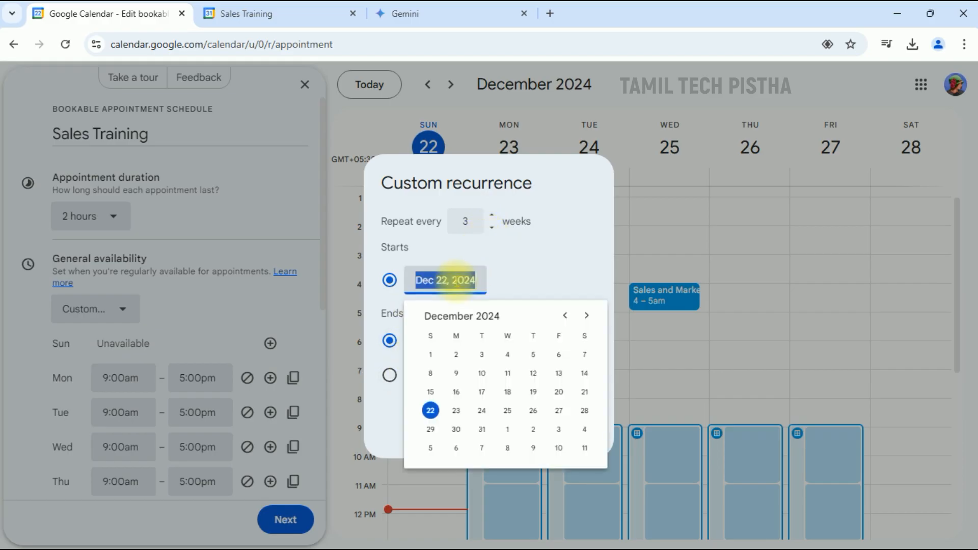
click(456, 411)
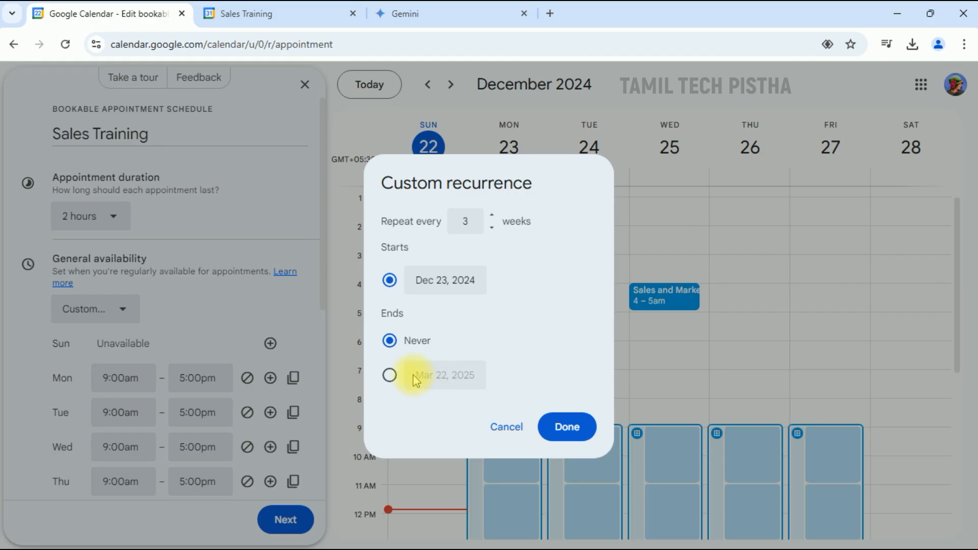
click(391, 376)
key(Return)
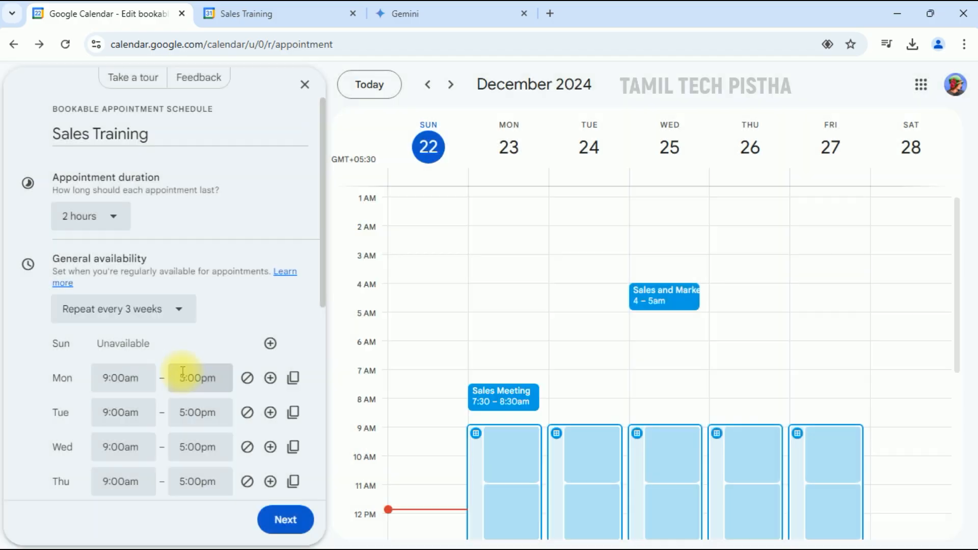
Mark Tuesday and Thursday as unavailable in the general availability
click(248, 413)
scroll(234, 423, down, 4)
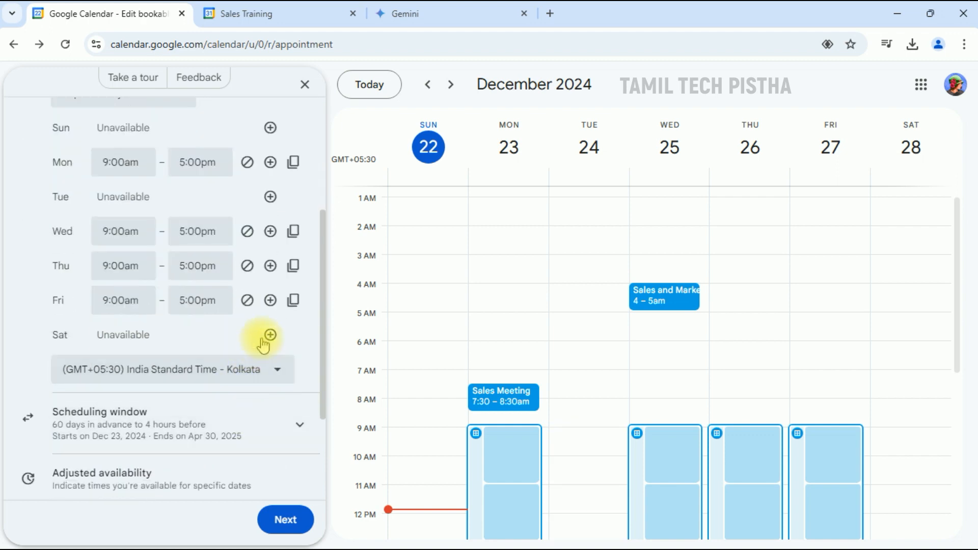
click(247, 265)
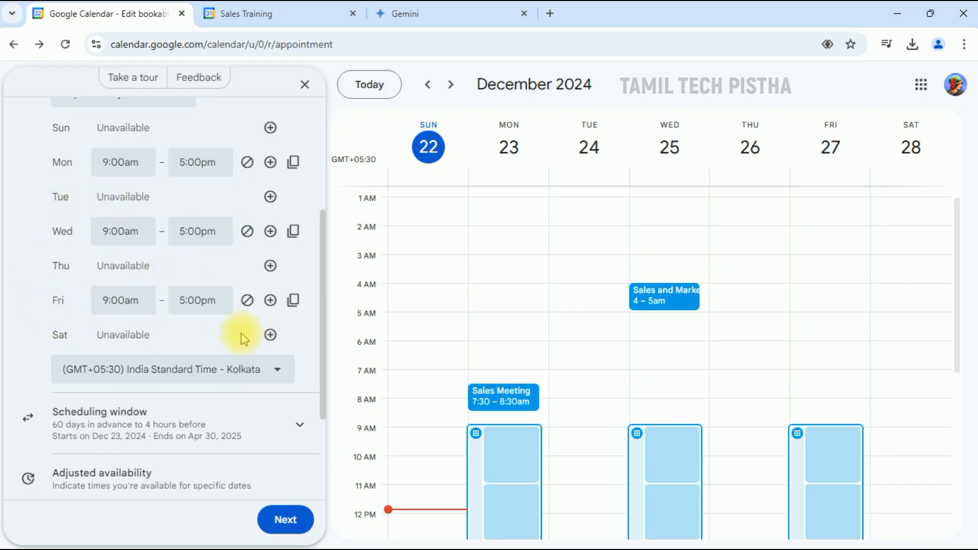
Review the scheduling window's start and end dates and advance booking limits
scroll(166, 275, down, 3)
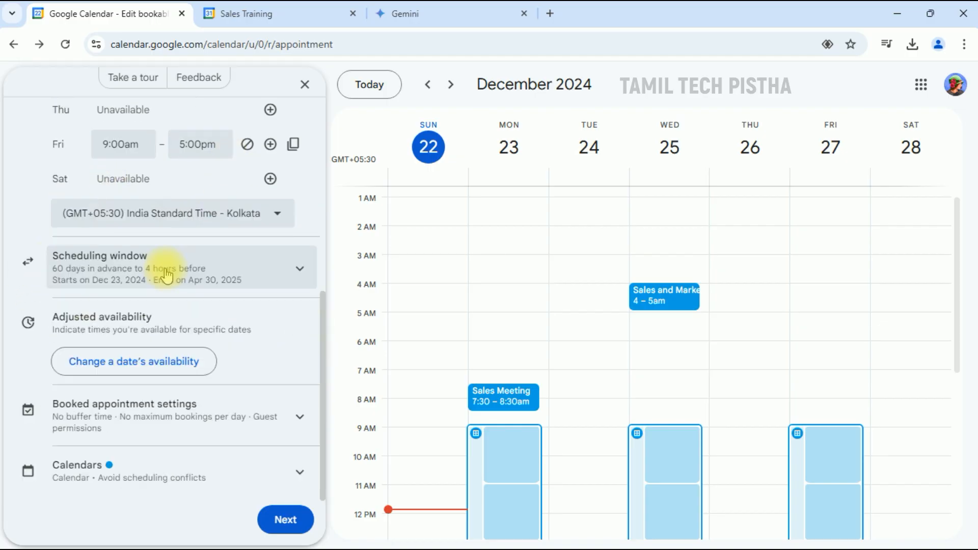
click(165, 275)
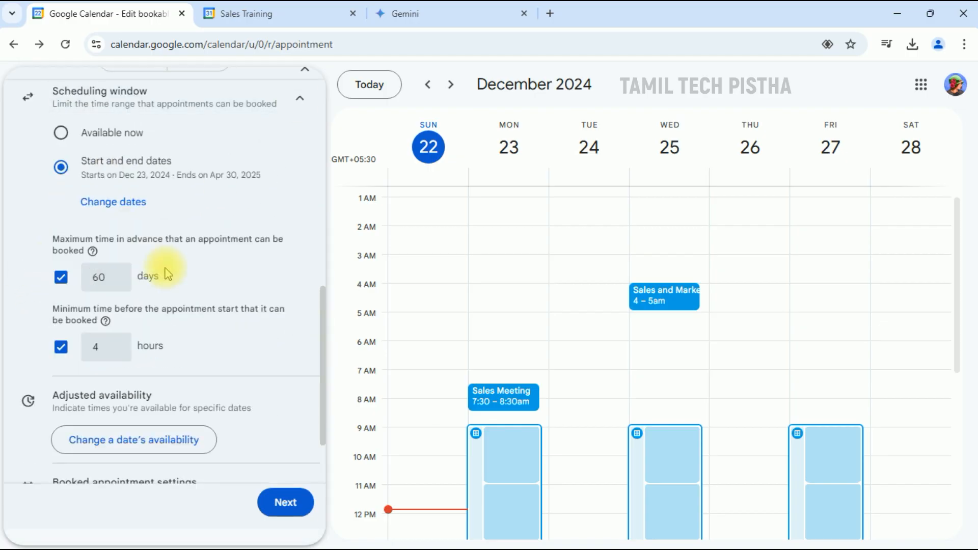
click(300, 103)
Change the appointment schedule's calendar color to purple
click(223, 461)
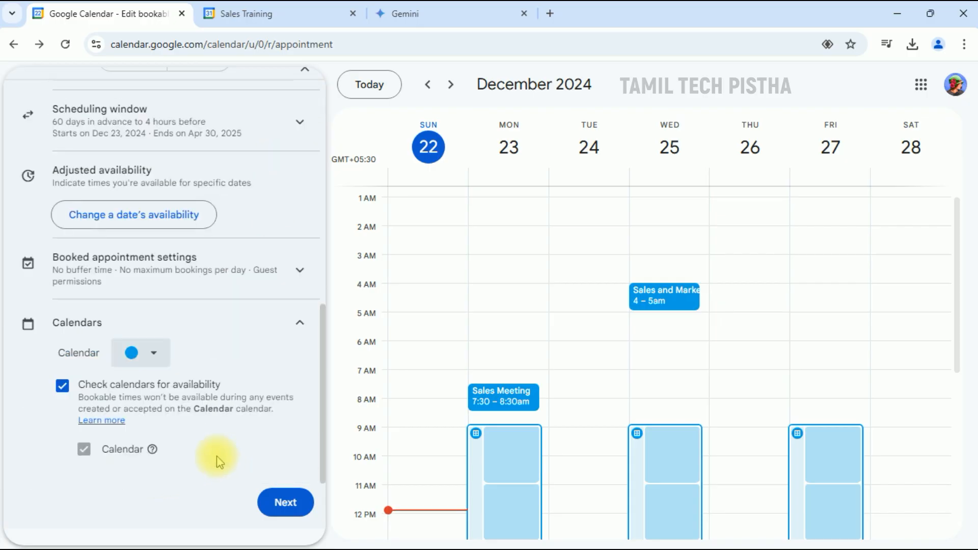
click(156, 352)
click(144, 422)
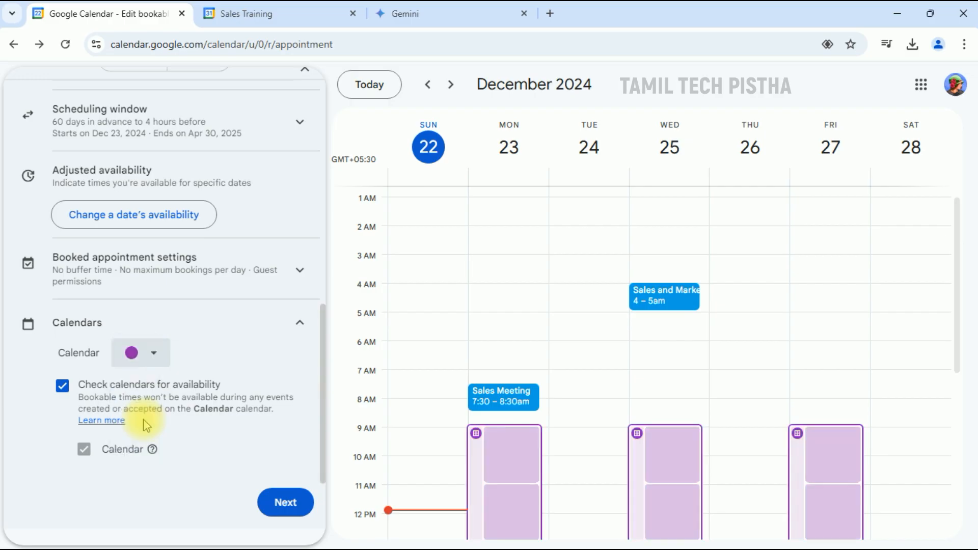
Continue to the booking page details and enter "Sales Training" as the description
click(283, 504)
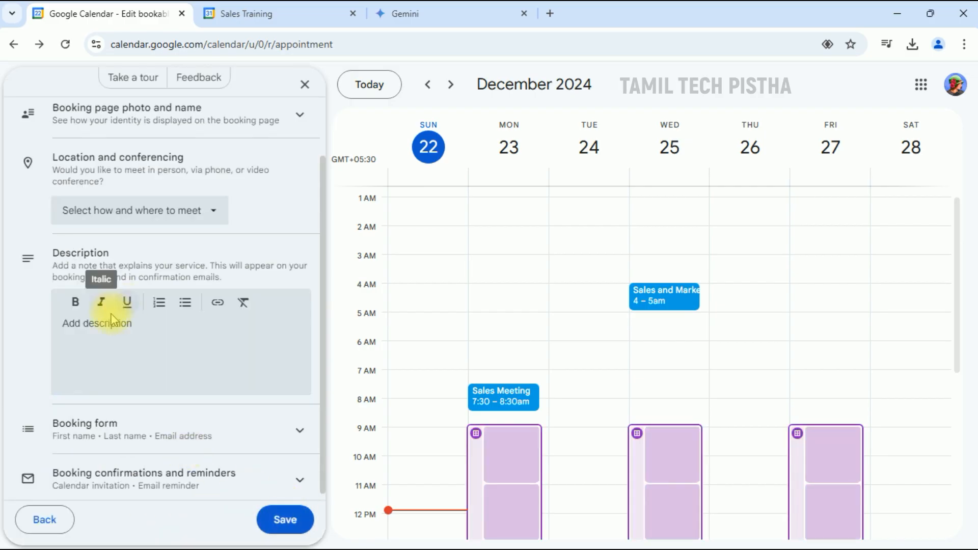
click(168, 347)
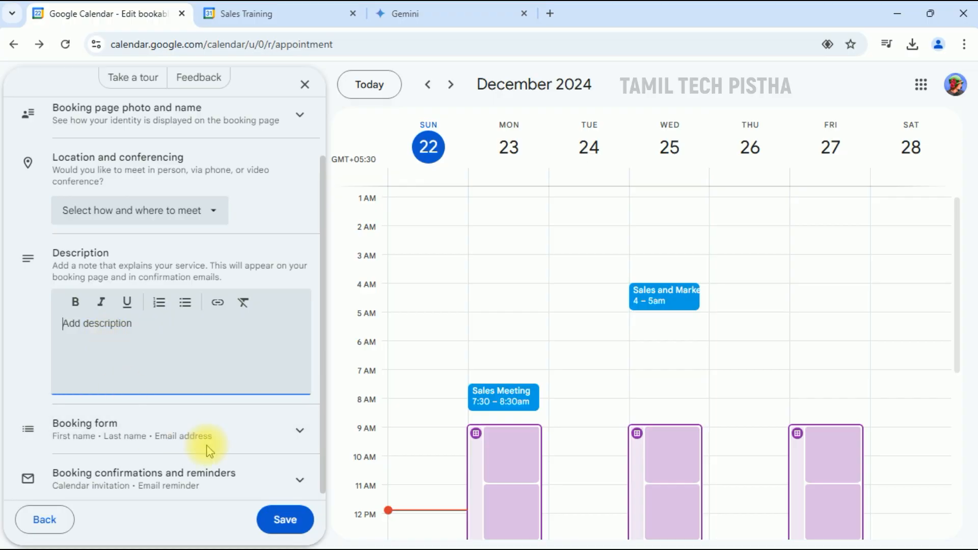
text(Sales Training)
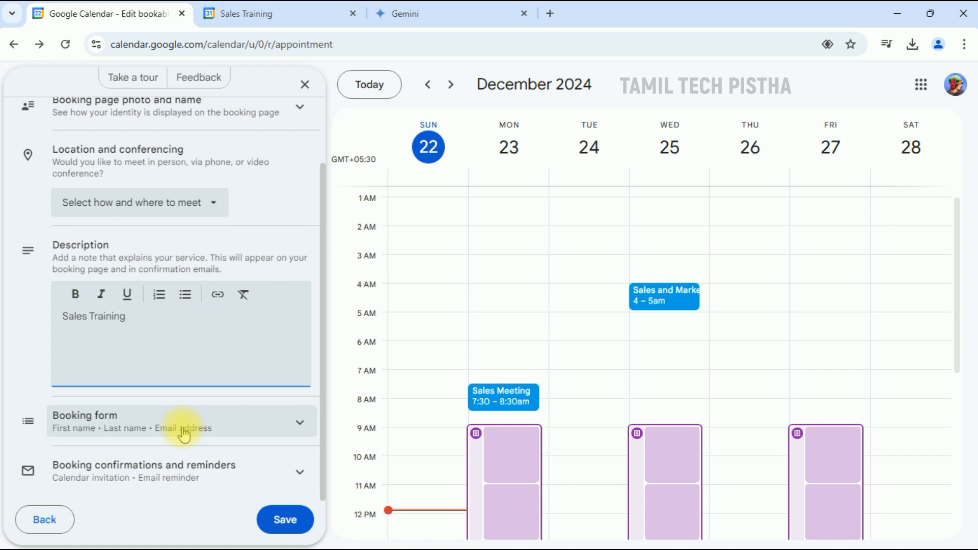
Add a required phone number item to the booking form
click(185, 435)
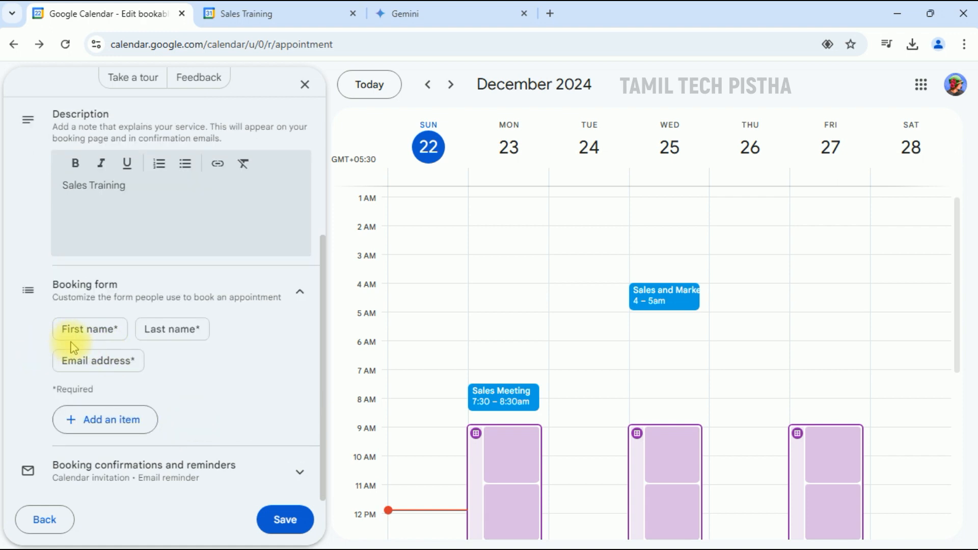
click(110, 424)
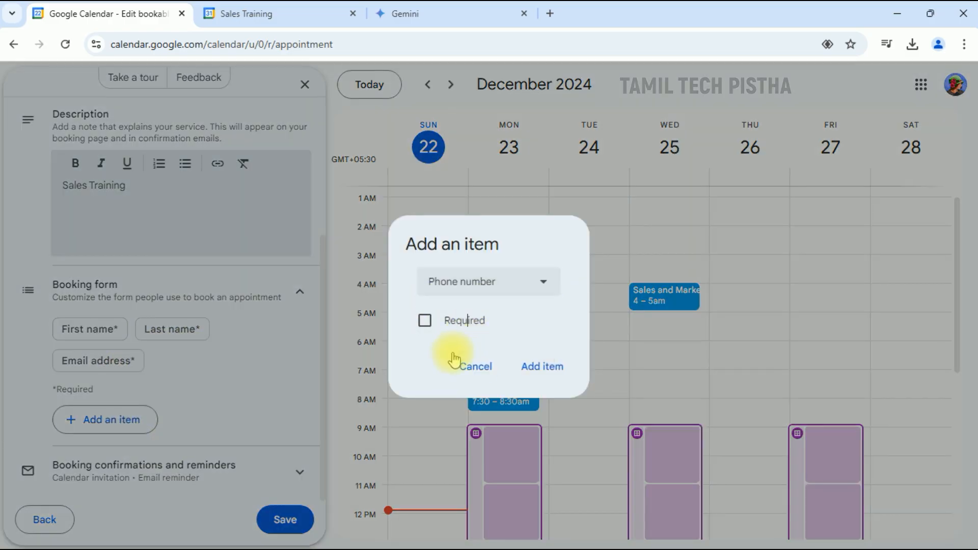
click(425, 321)
click(533, 373)
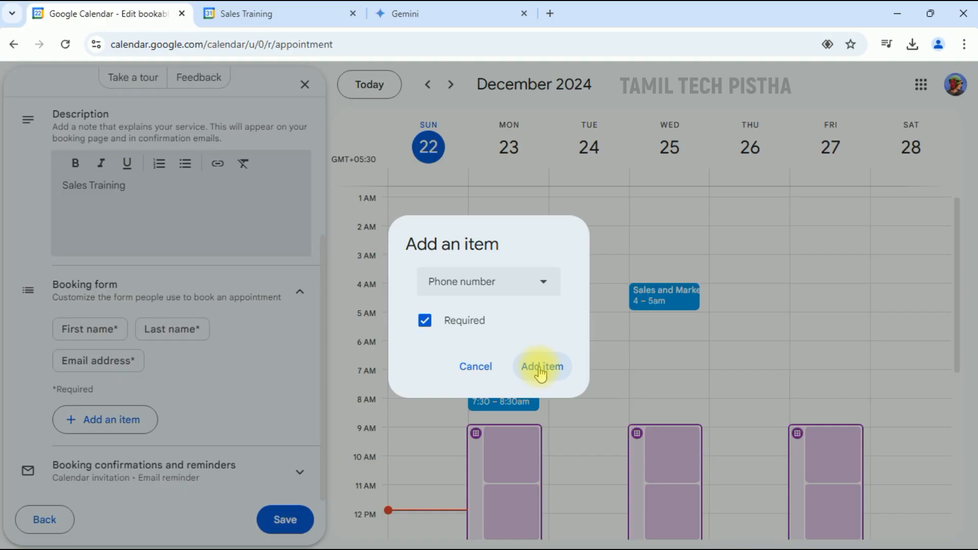
Add a required custom item named "Description" to the booking form and save the appointment schedule
click(132, 429)
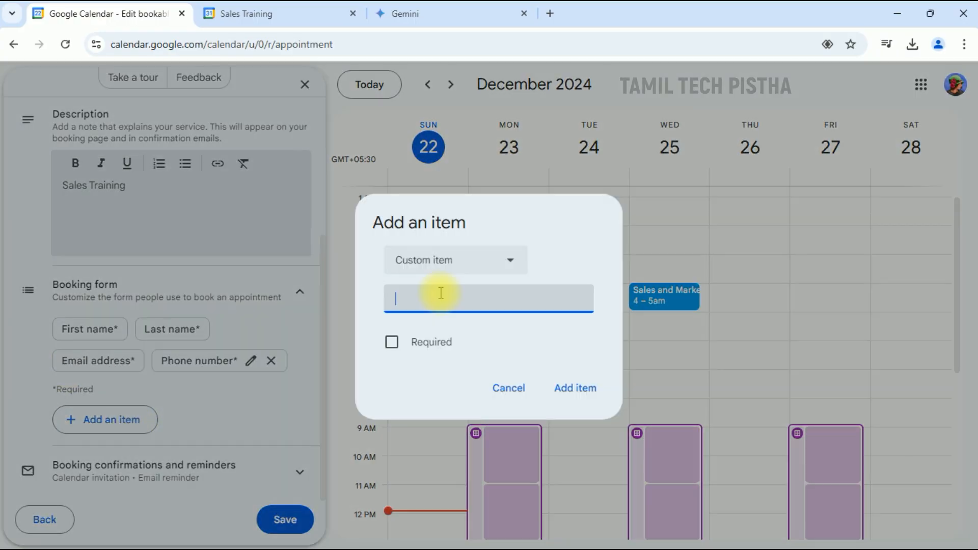
text(Description)
click(392, 342)
key(Return)
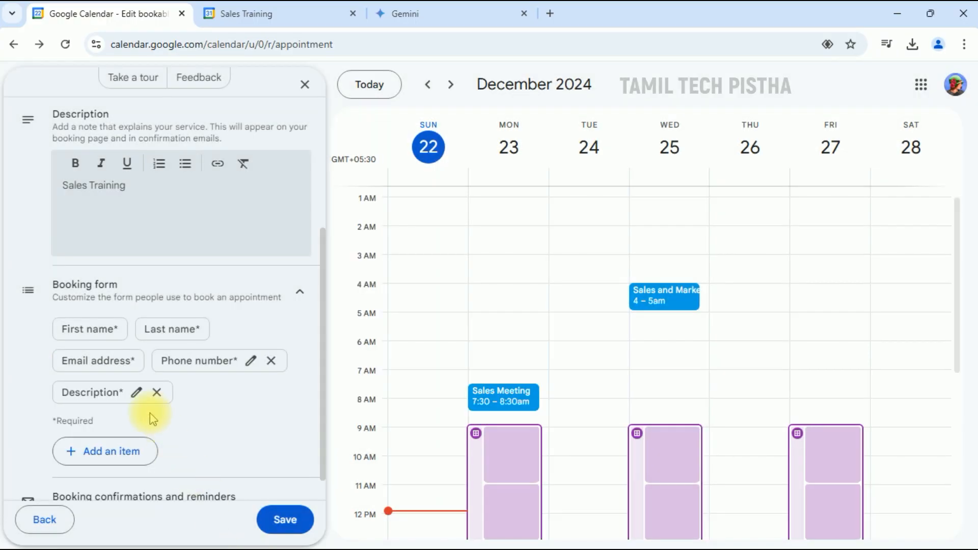
scroll(161, 415, down, 1)
click(286, 520)
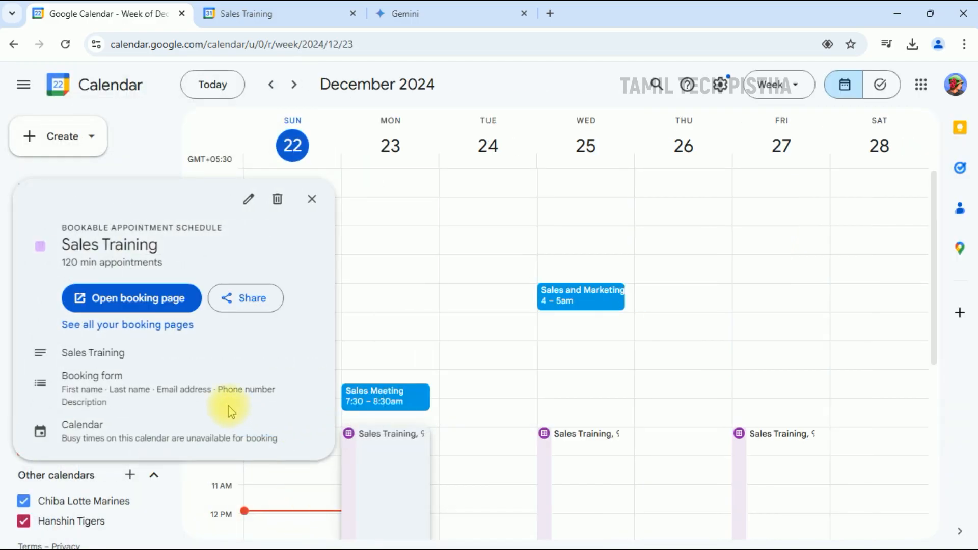
Open the Sales Training booking page and examine its sharing link and inline website embed code
click(168, 299)
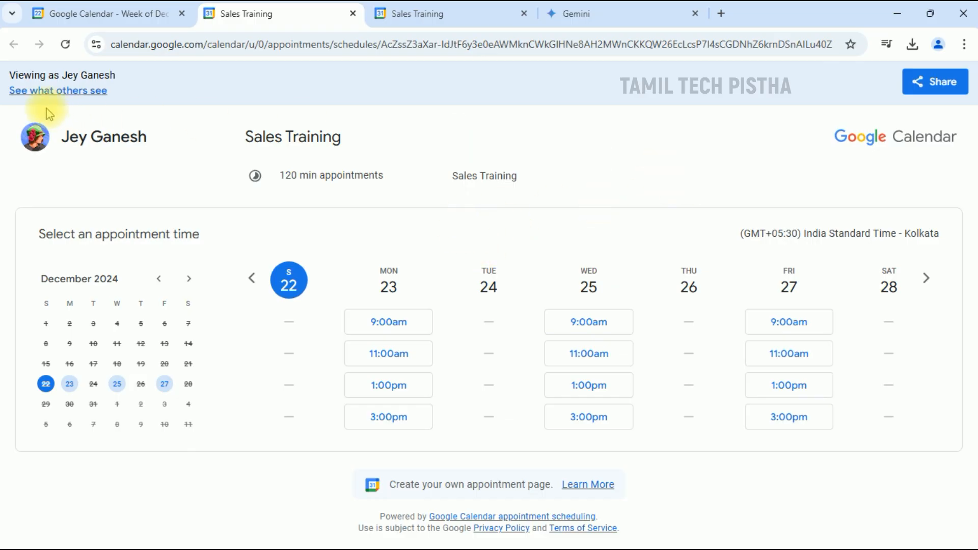
click(938, 85)
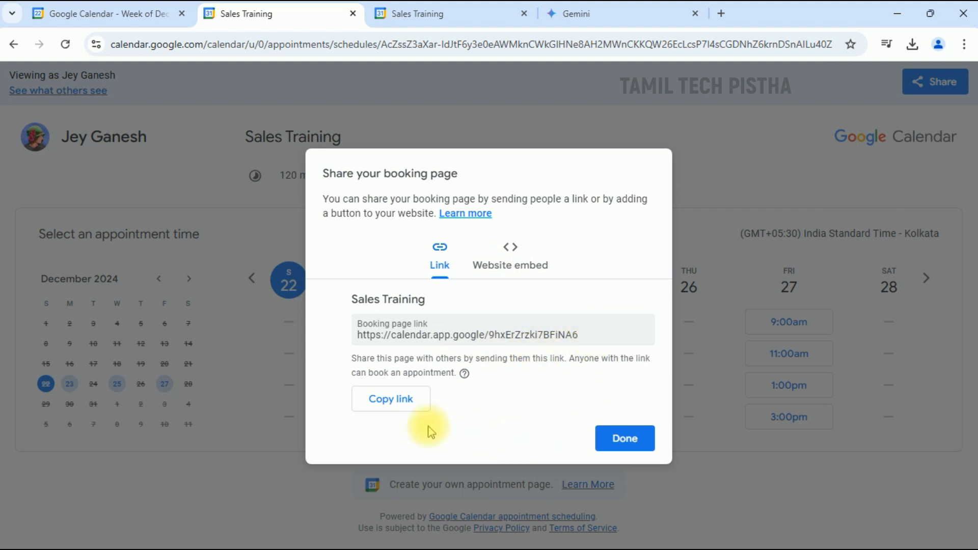
click(516, 258)
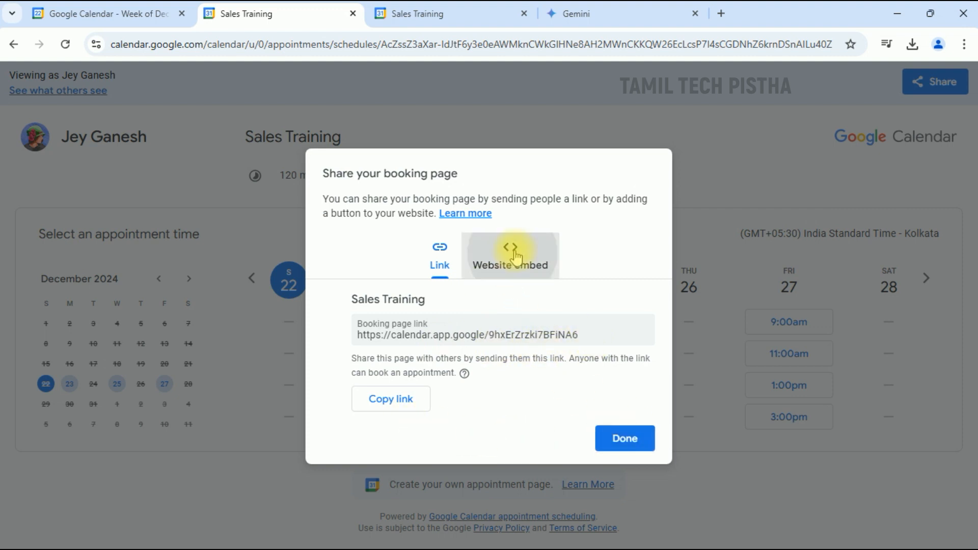
click(489, 395)
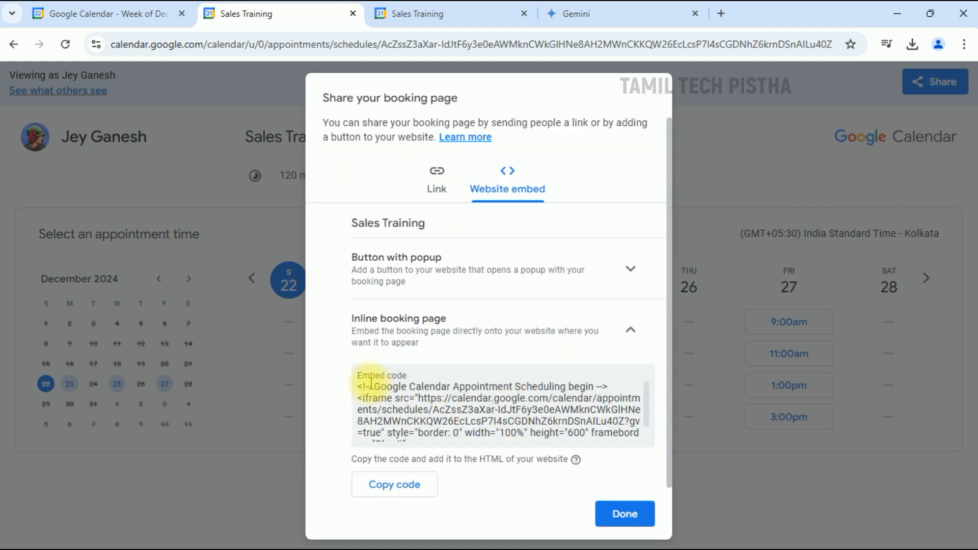
drag(371, 383, 666, 439)
click(608, 514)
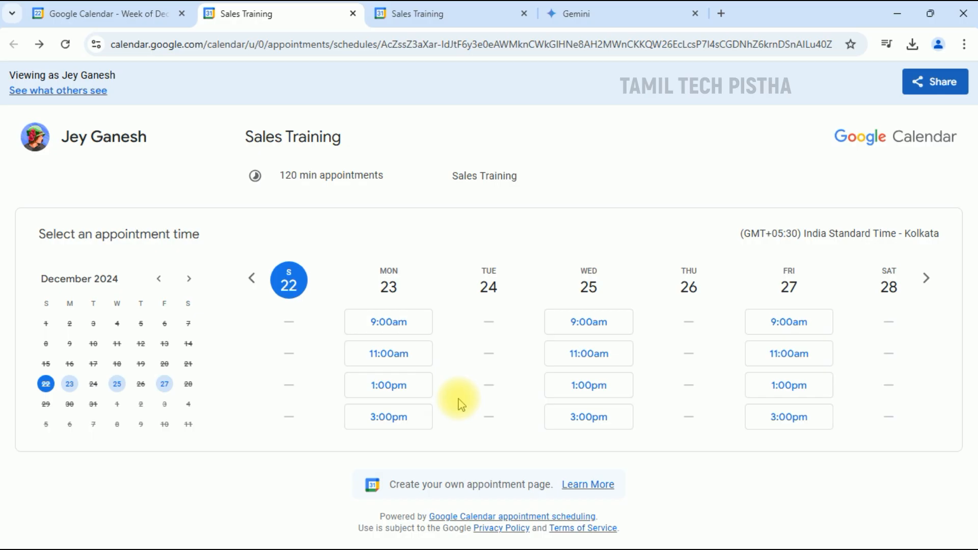
Open the booking form for the 9:00am slot on Monday, December 23, examine its contact fields, and close it without booking
click(393, 330)
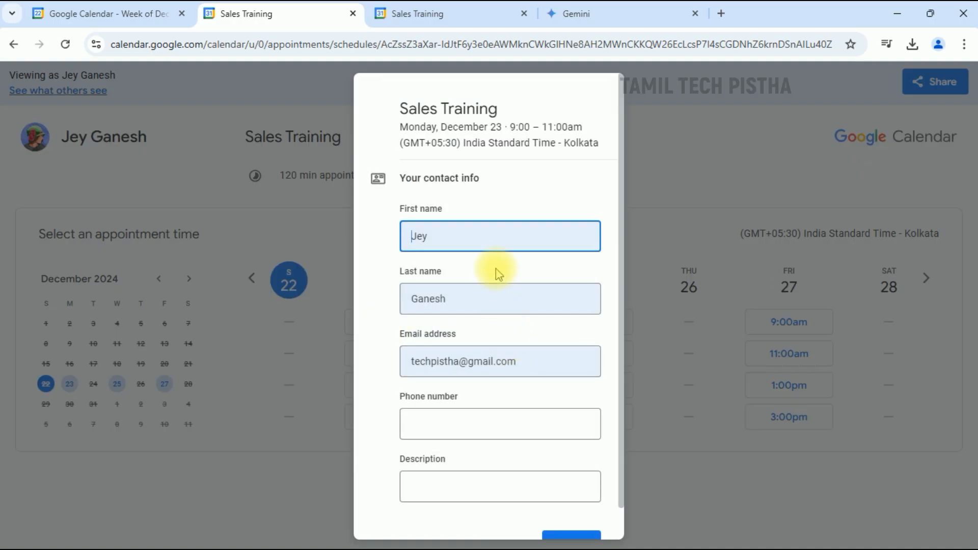
click(462, 234)
key(ctrl+a)
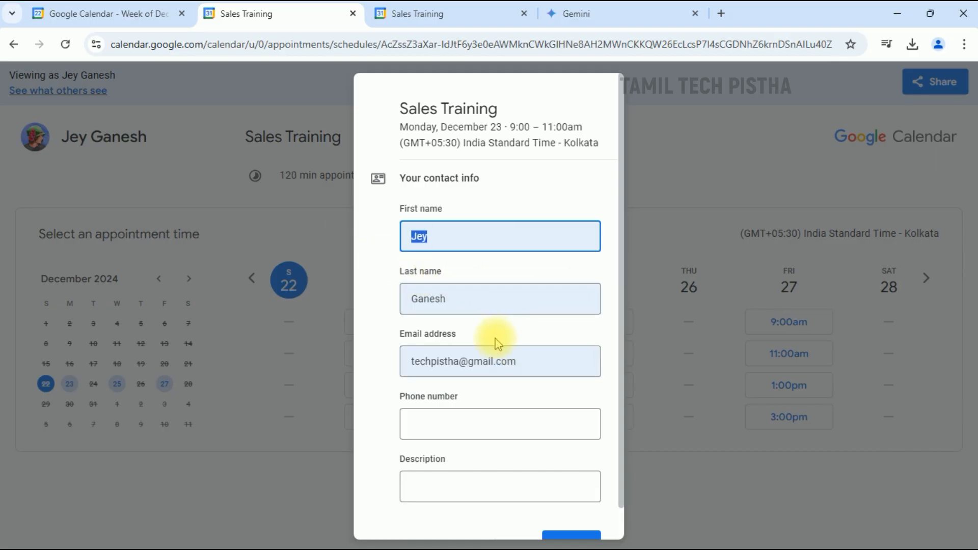
key(Tab)
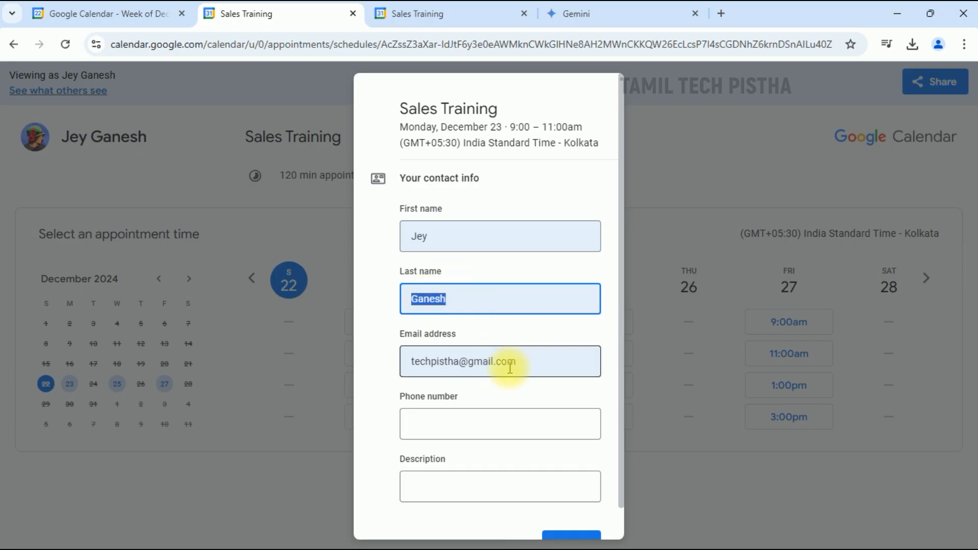
click(477, 421)
scroll(439, 463, down, 1)
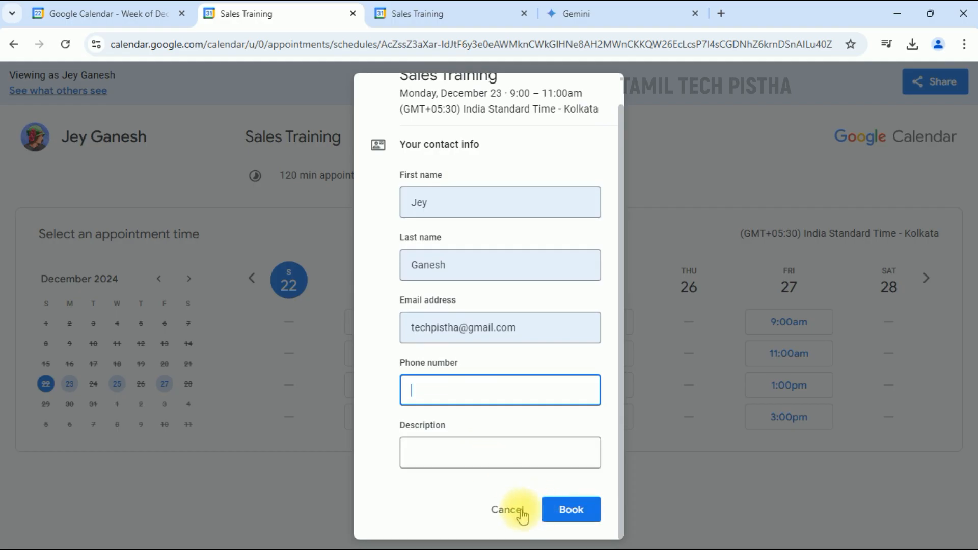
click(511, 511)
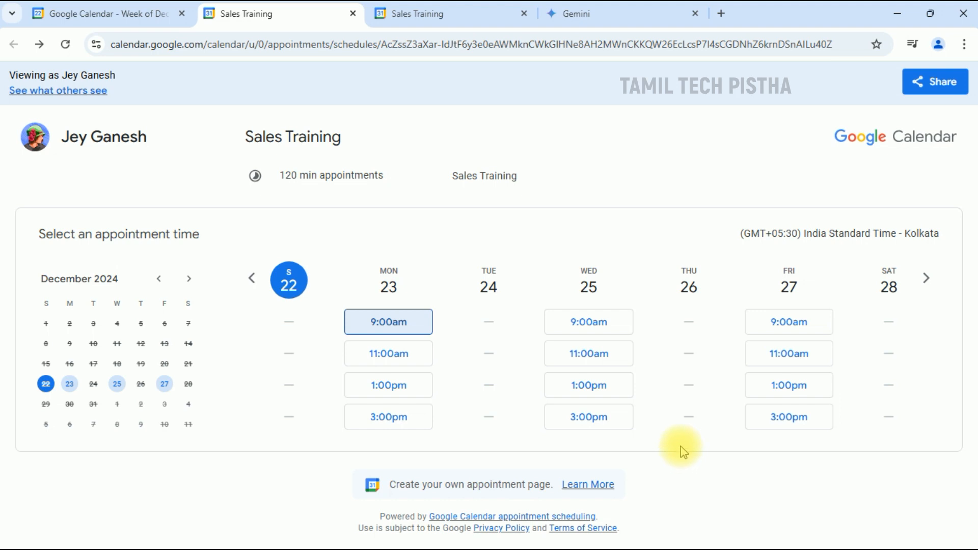
Return to the main calendar and delete the entire Sales Training appointment schedule from Monday's entry, using the All availability option
key(ctrl+shift+Tab)
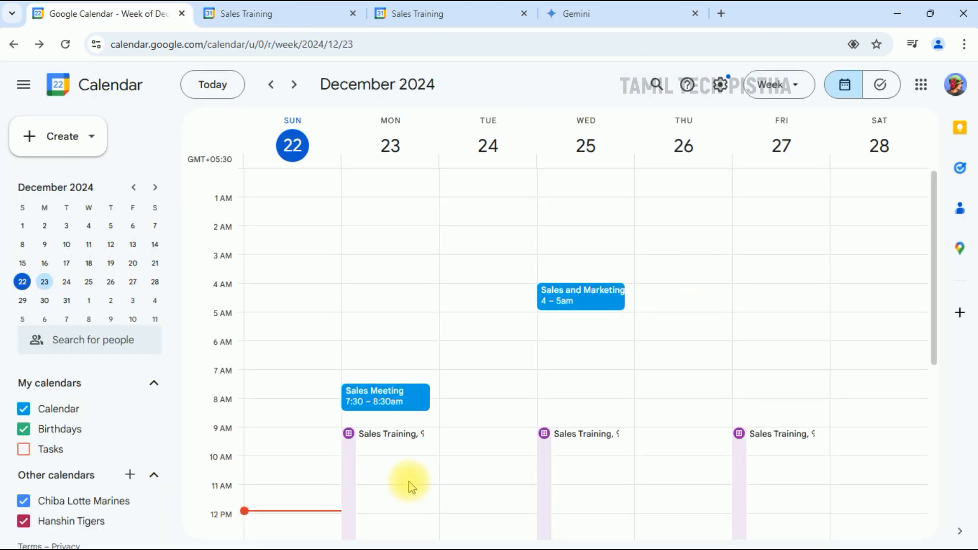
right_click(383, 442)
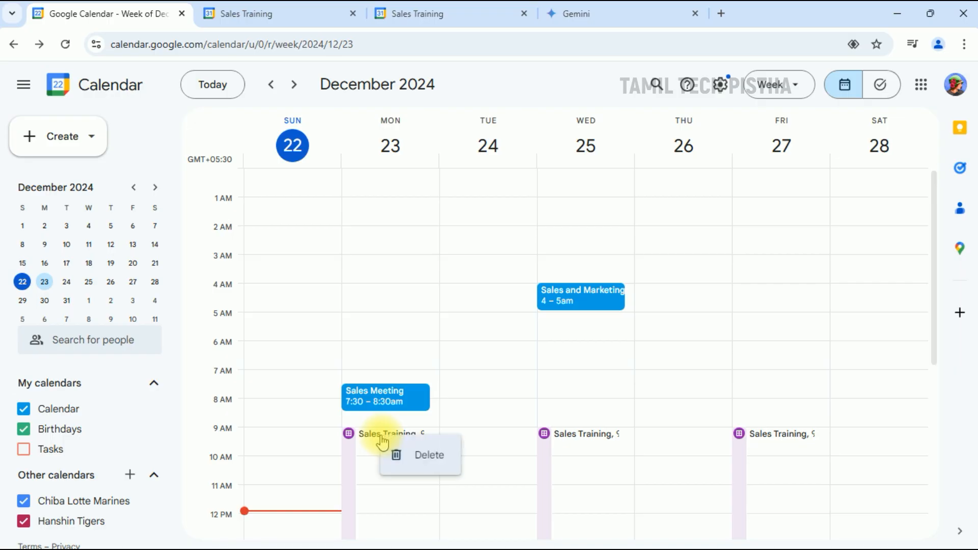
click(416, 459)
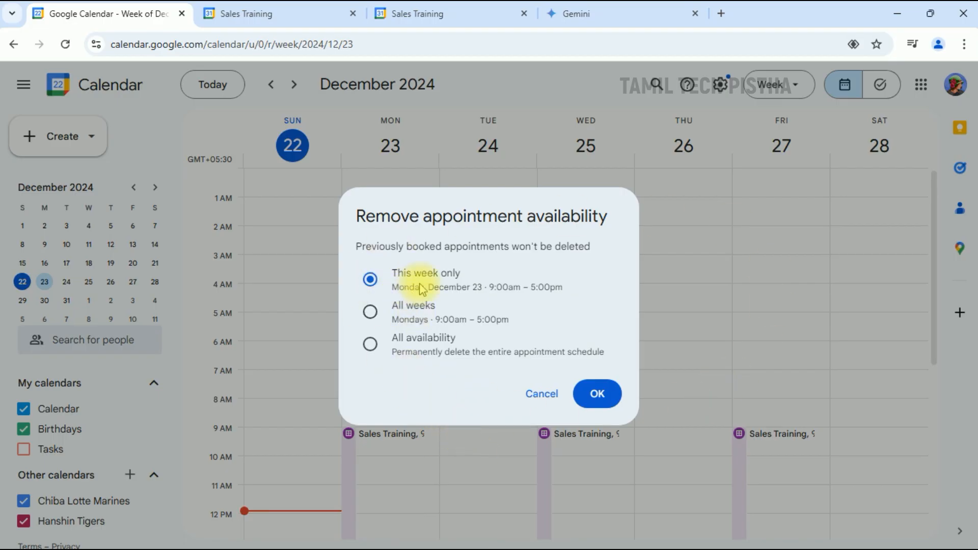
click(402, 316)
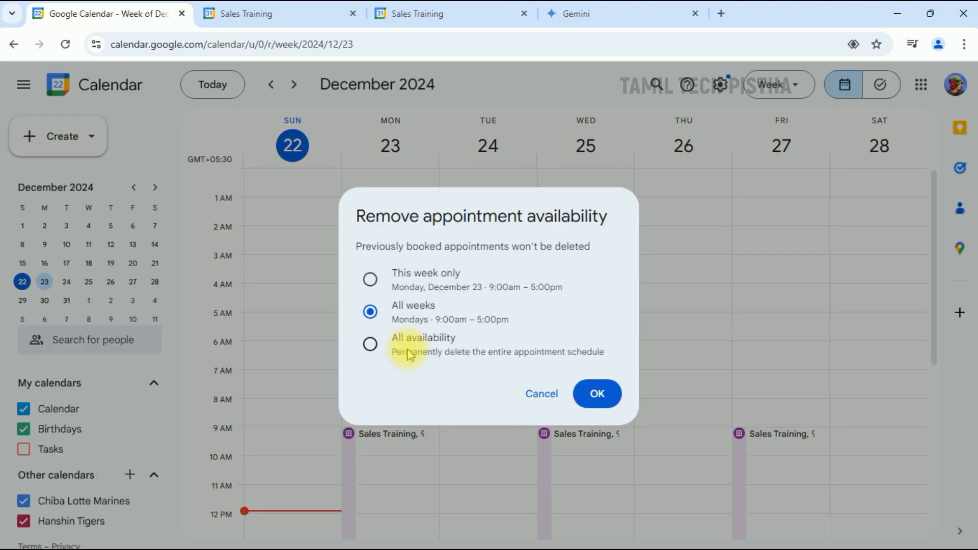
click(408, 354)
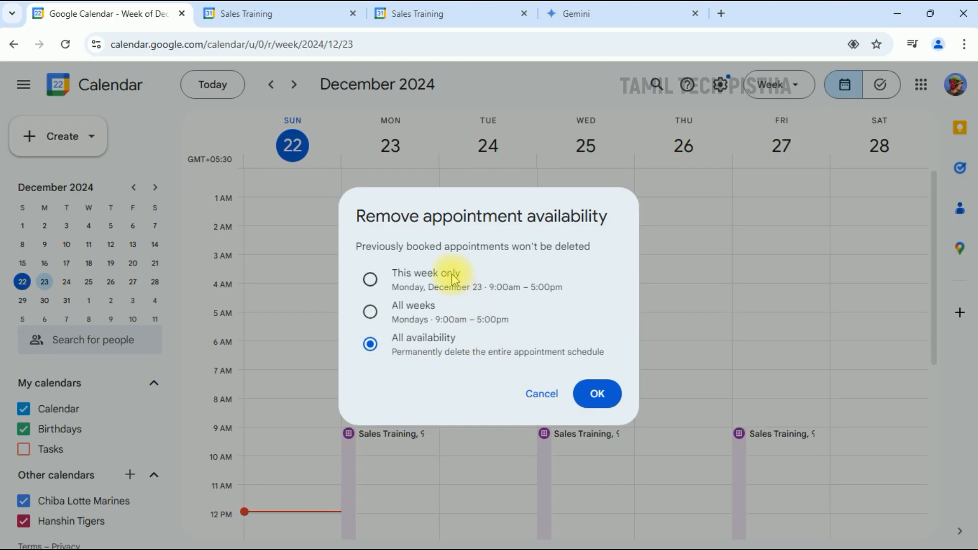
click(593, 400)
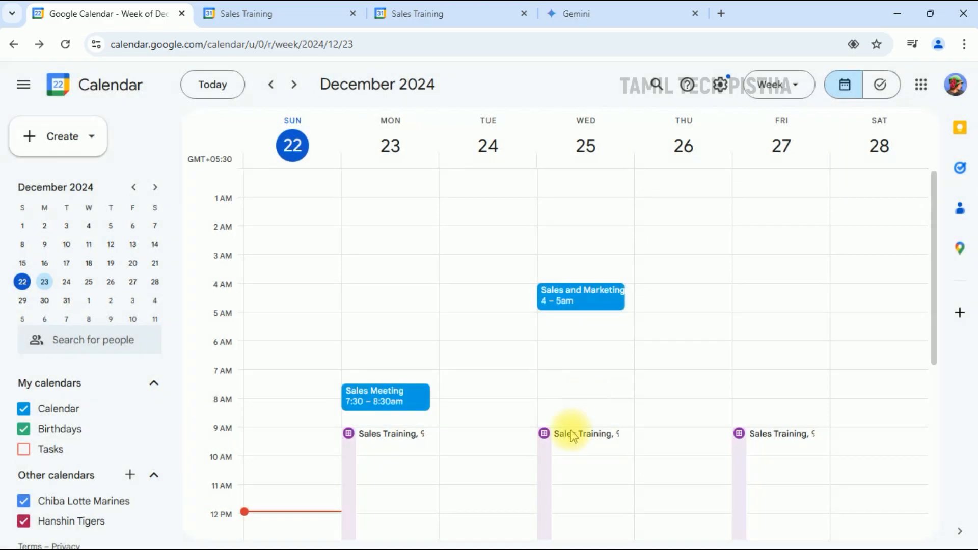